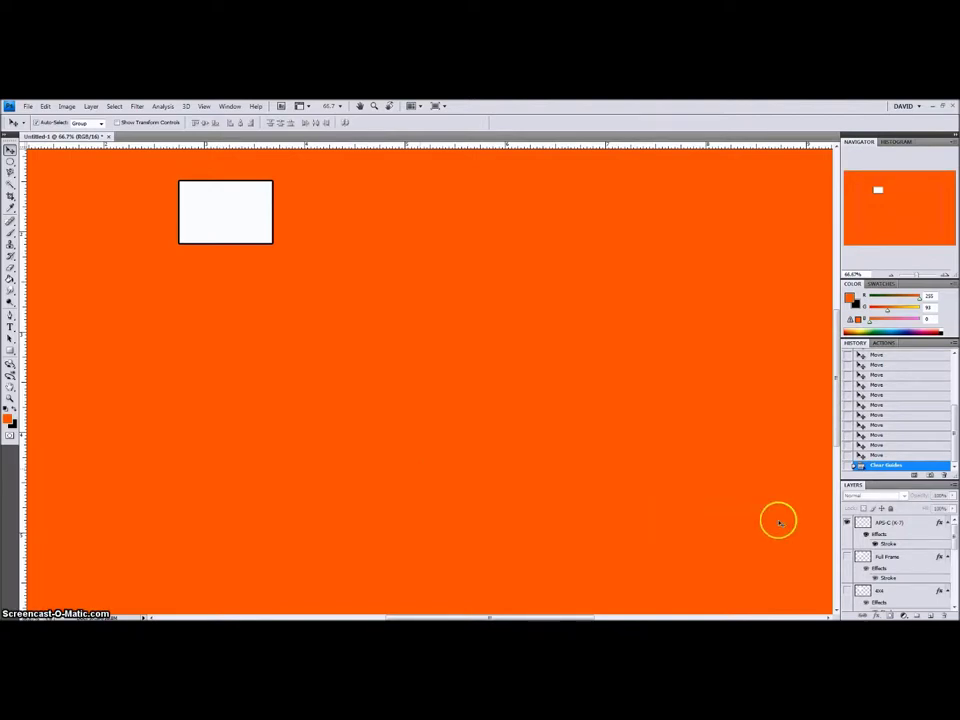
- Make the Full Frame, 4X4 and 645 layers visible alongside the APS-C frame
{"action": "left_click", "coordinate": [848, 556]}
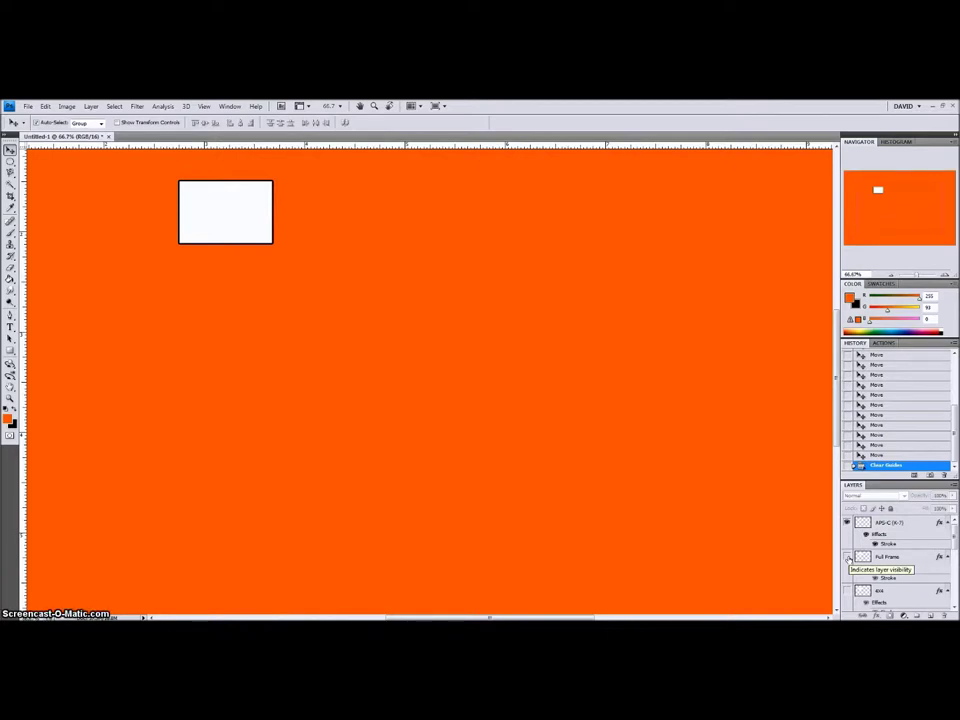
{"action": "left_click", "coordinate": [848, 557]}
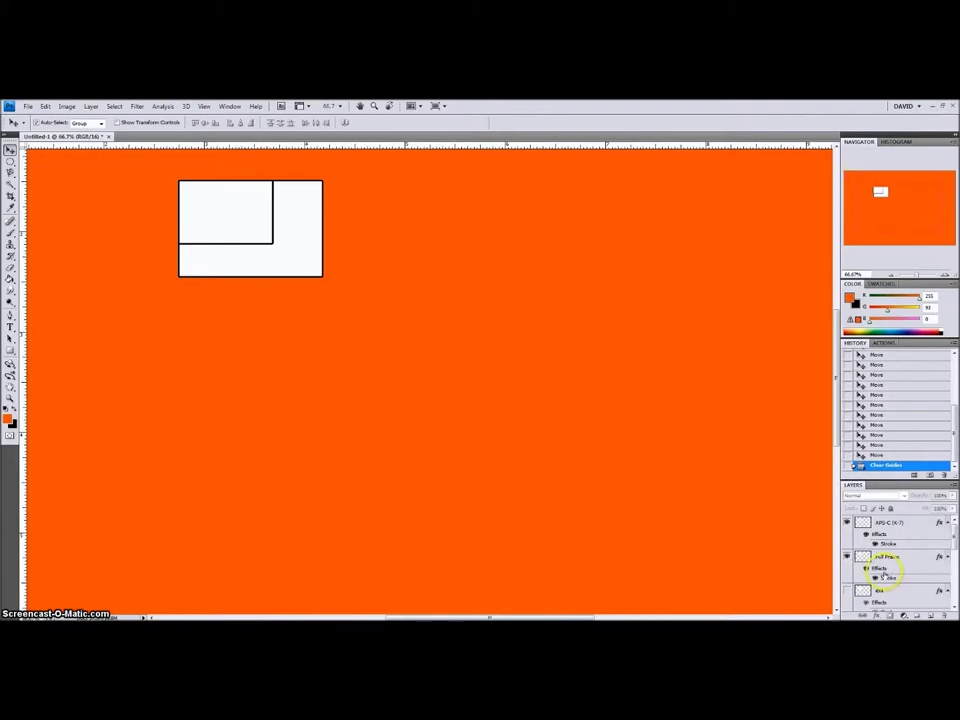
{"action": "left_click", "coordinate": [955, 605]}
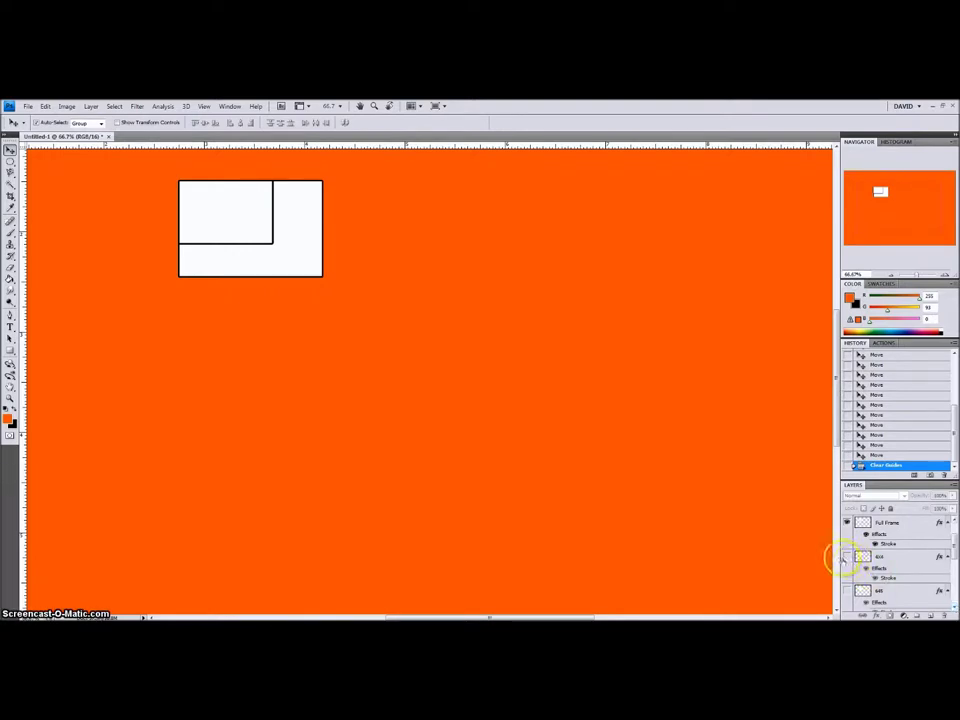
{"action": "left_click", "coordinate": [847, 557]}
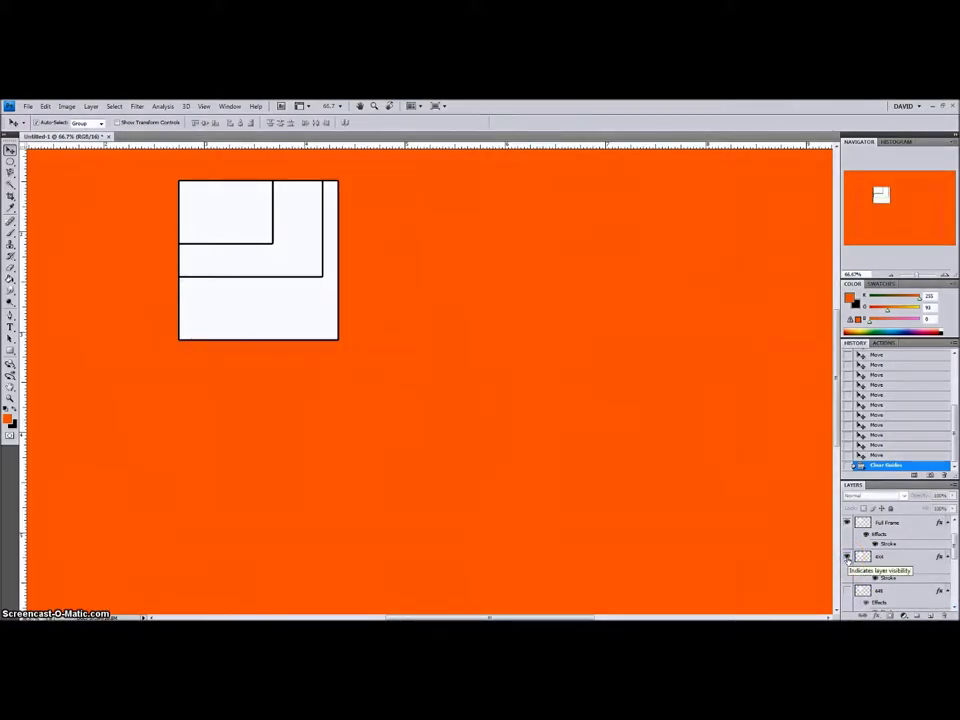
{"action": "left_click", "coordinate": [953, 606]}
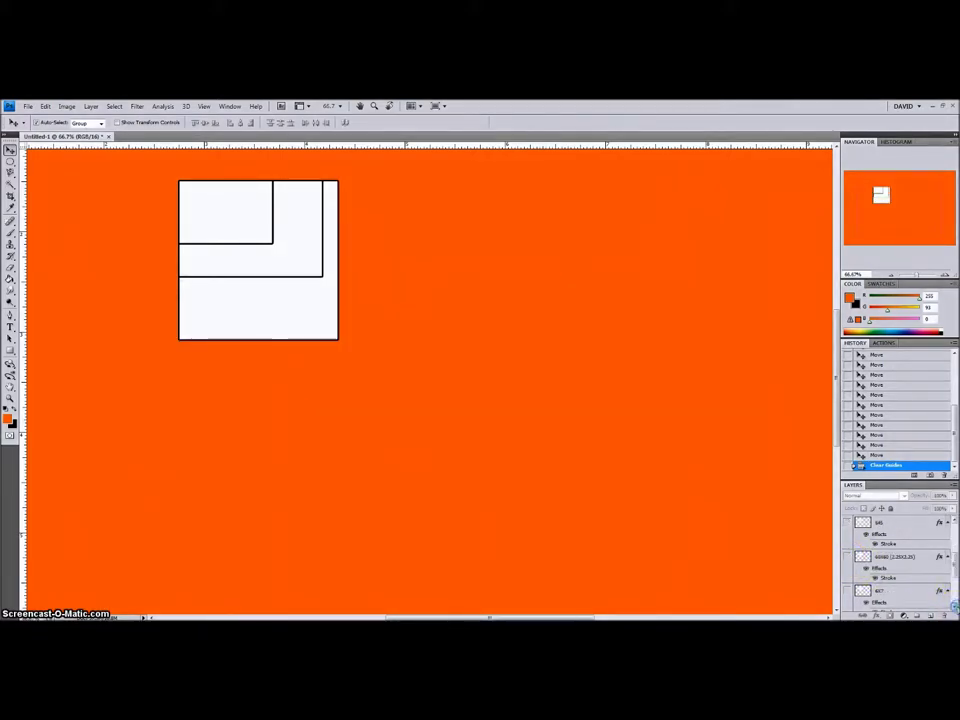
{"action": "left_click", "coordinate": [848, 524]}
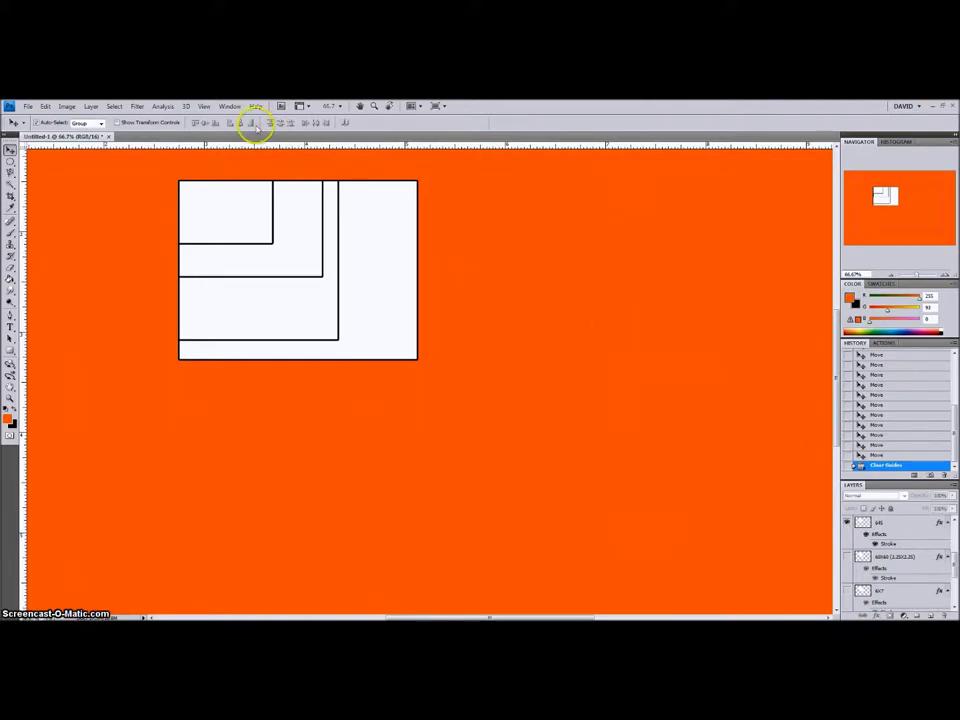
- Try enlarging the Full Frame rectangle with Free Transform to the 645 frame's width, undo the scaling and leave the transformation
{"action": "left_click", "coordinate": [298, 264]}
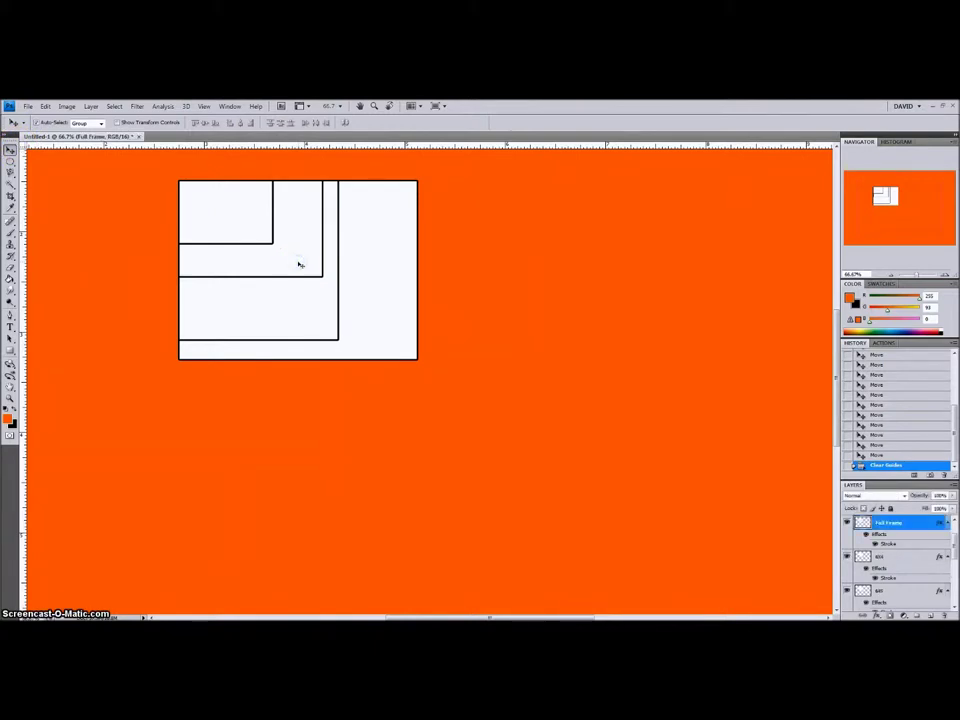
{"action": "left_click", "coordinate": [45, 106]}
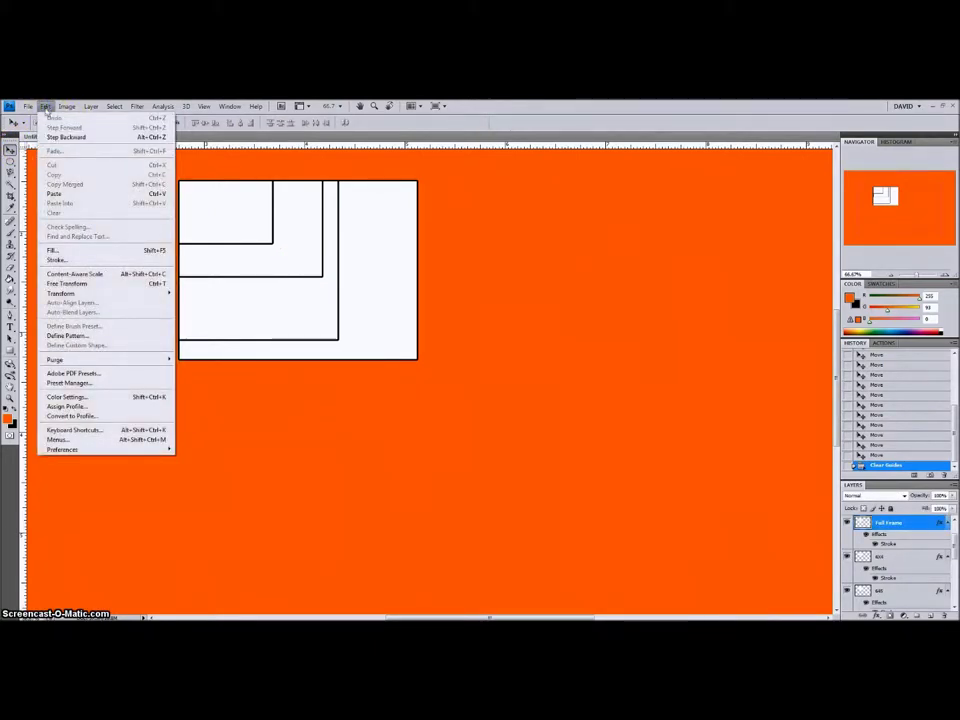
{"action": "left_click", "coordinate": [99, 287]}
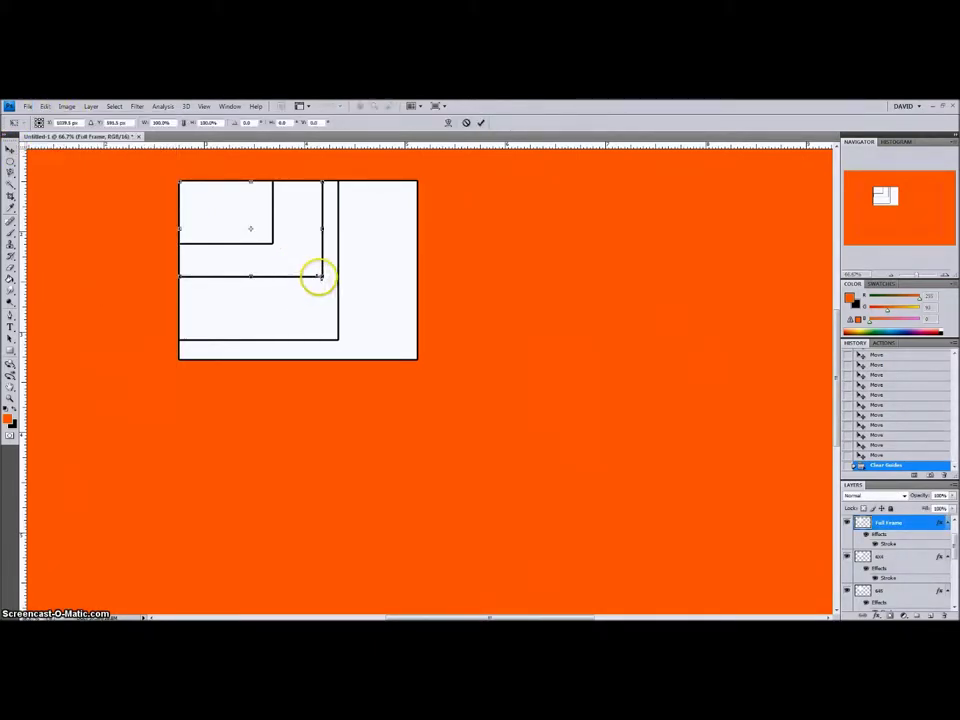
{"action": "left_click_drag", "start_coordinate": [321, 276], "coordinate": [329, 280]}
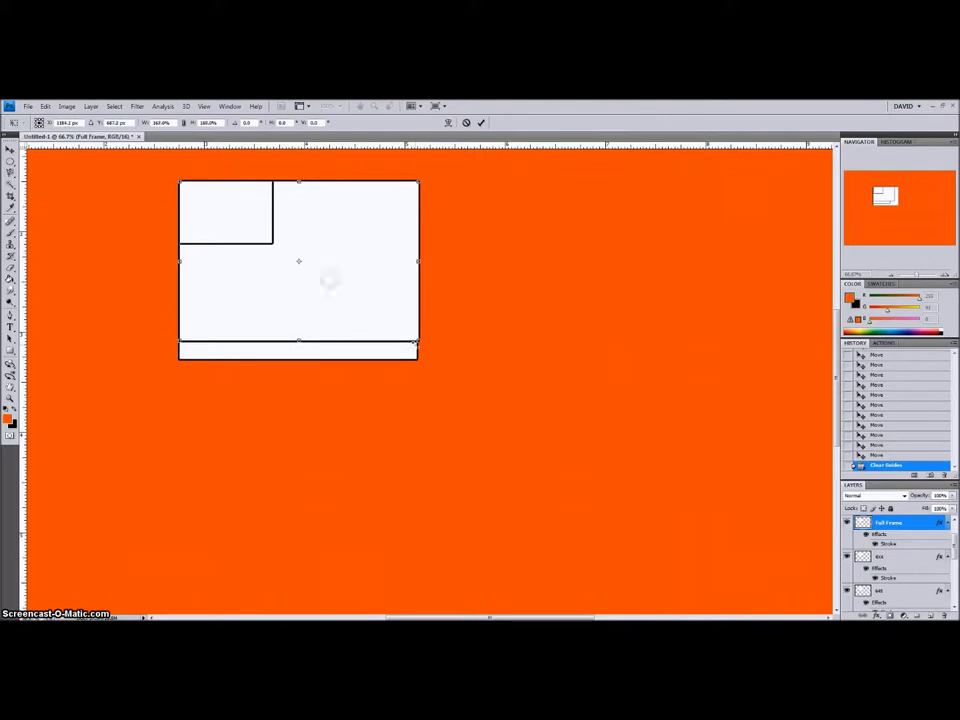
{"action": "key", "text": "ctrl+z"}
{"action": "left_click", "coordinate": [175, 228]}
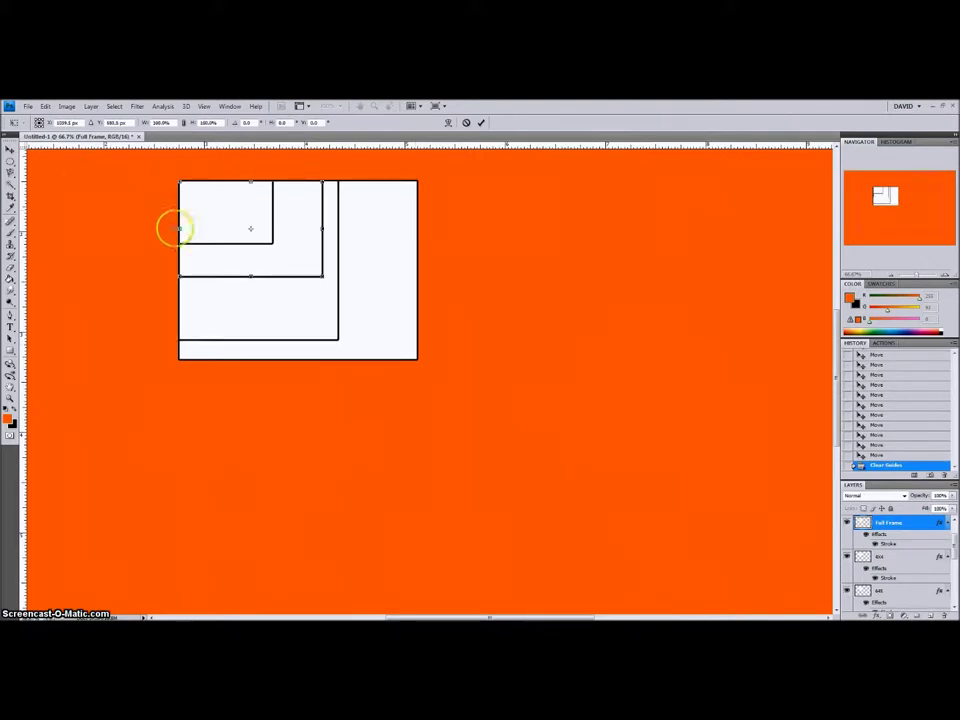
{"action": "left_click", "coordinate": [11, 147]}
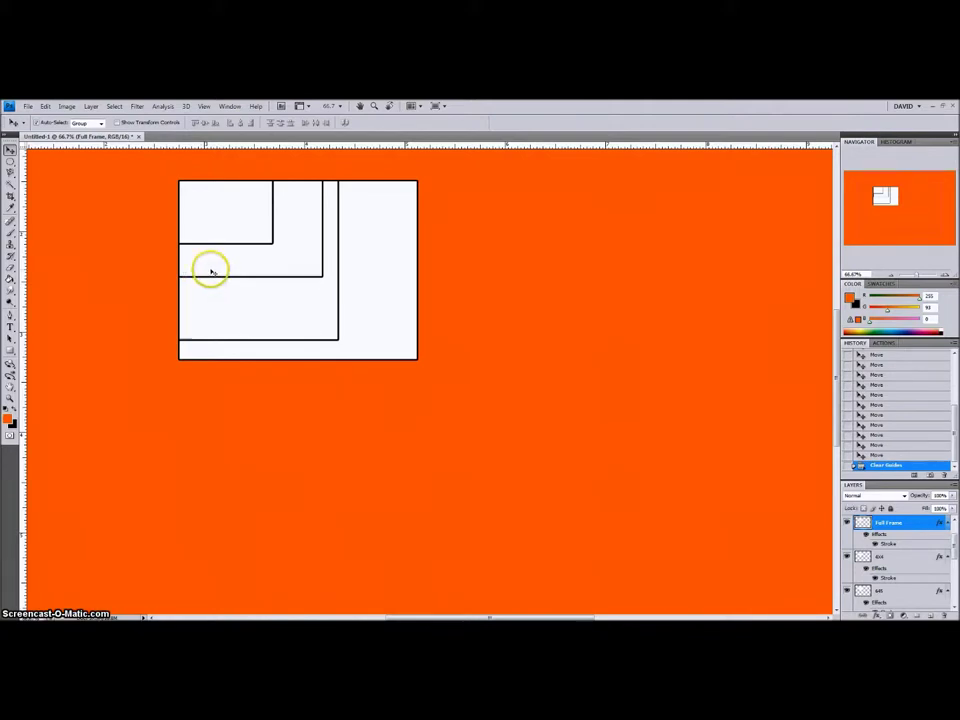
- Scale the Full Frame rectangle proportionally to about 167.1% against the 645 frame's width, and discard the transformation
{"action": "left_click", "coordinate": [45, 106]}
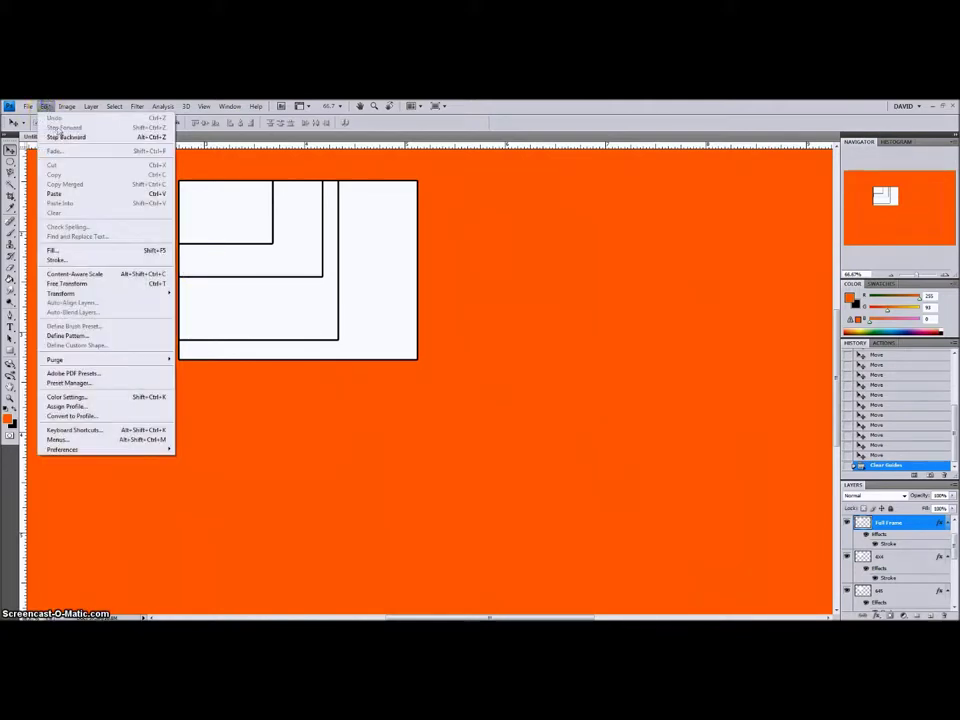
{"action": "left_click", "coordinate": [94, 284]}
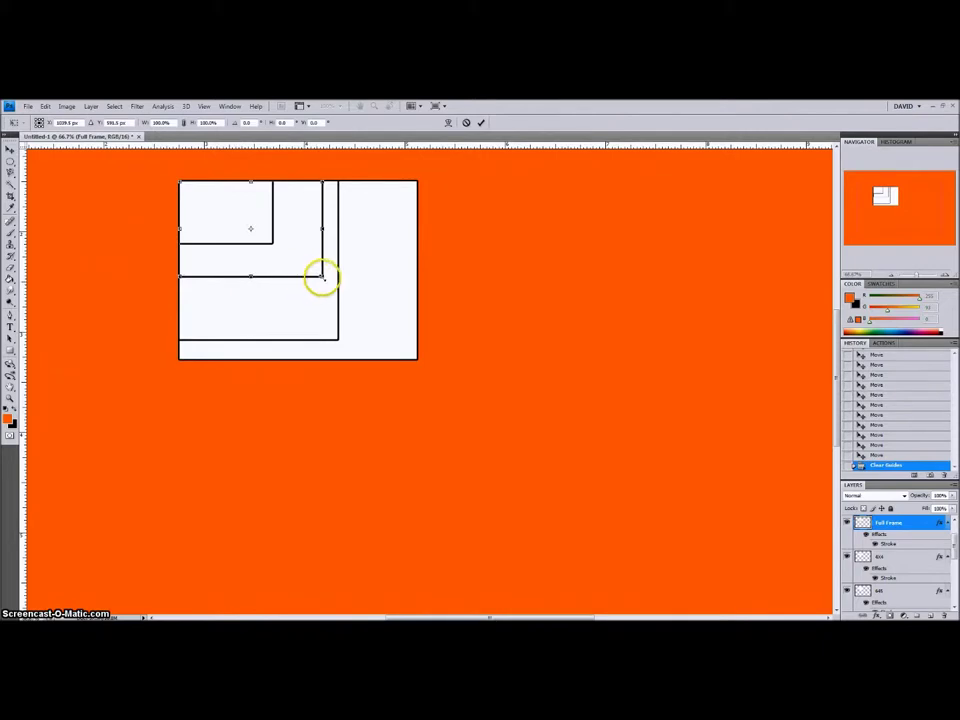
{"action": "left_click_drag", "start_coordinate": [326, 279], "coordinate": [417, 340]}
{"action": "left_click_drag", "start_coordinate": [326, 279], "coordinate": [417, 342]}
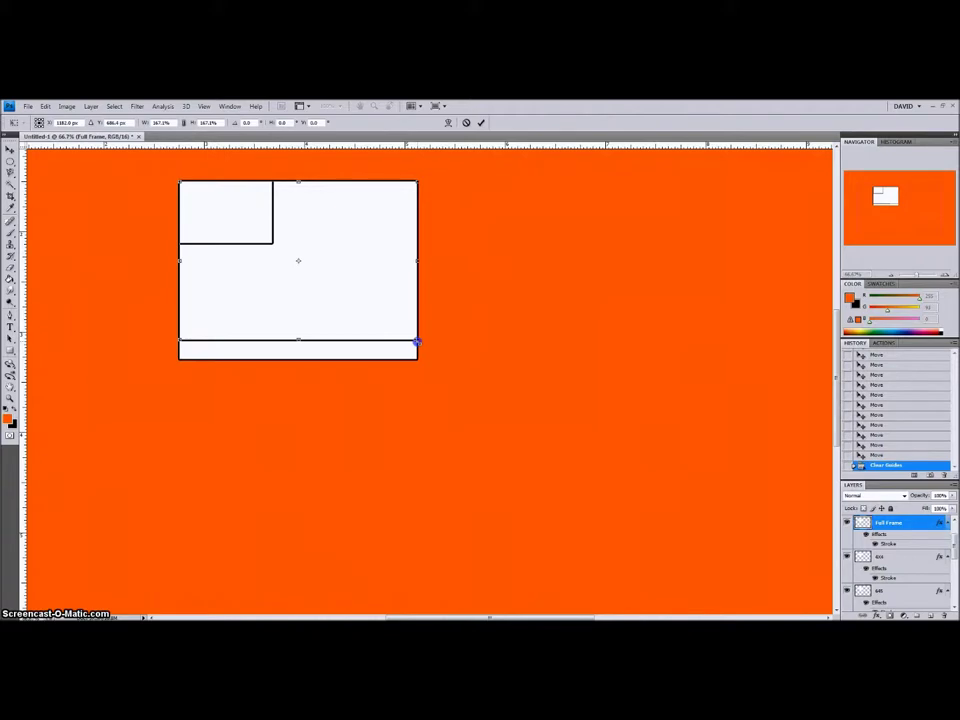
{"action": "left_click", "coordinate": [393, 347]}
{"action": "left_click", "coordinate": [10, 147]}
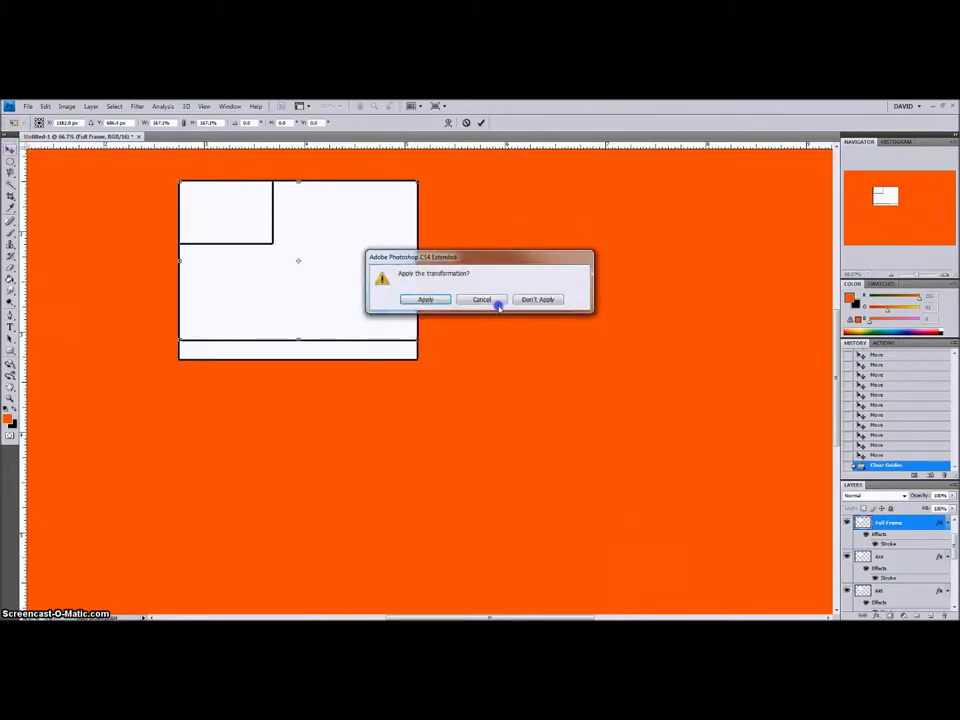
{"action": "left_click", "coordinate": [538, 300]}
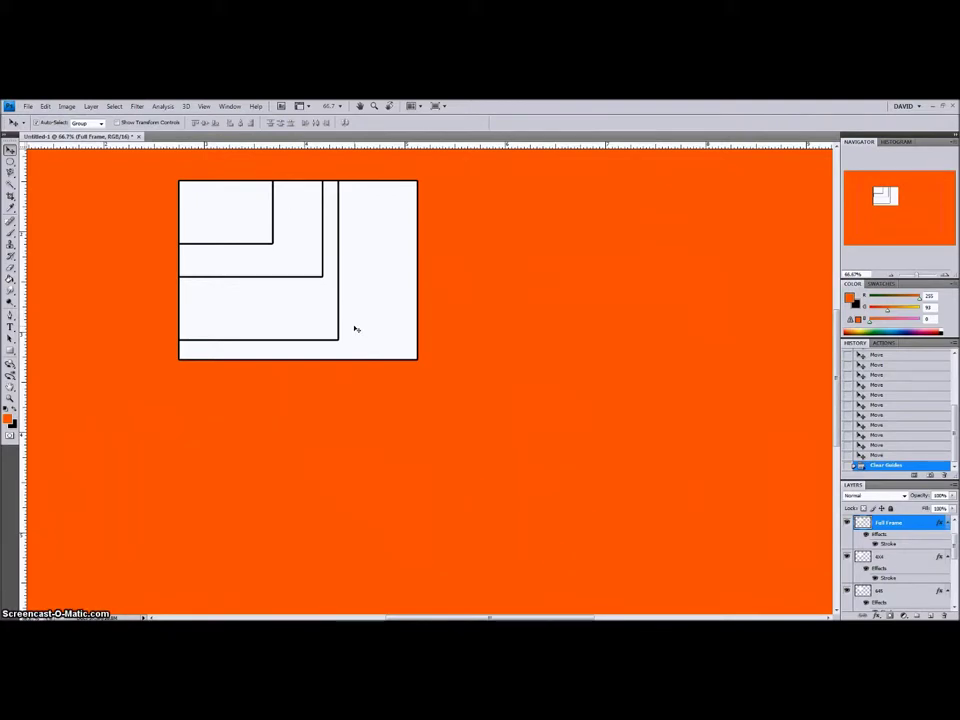
- Make the 60X60 (2.25X2.25) and 6X7 layers visible
{"action": "left_click", "coordinate": [955, 606]}
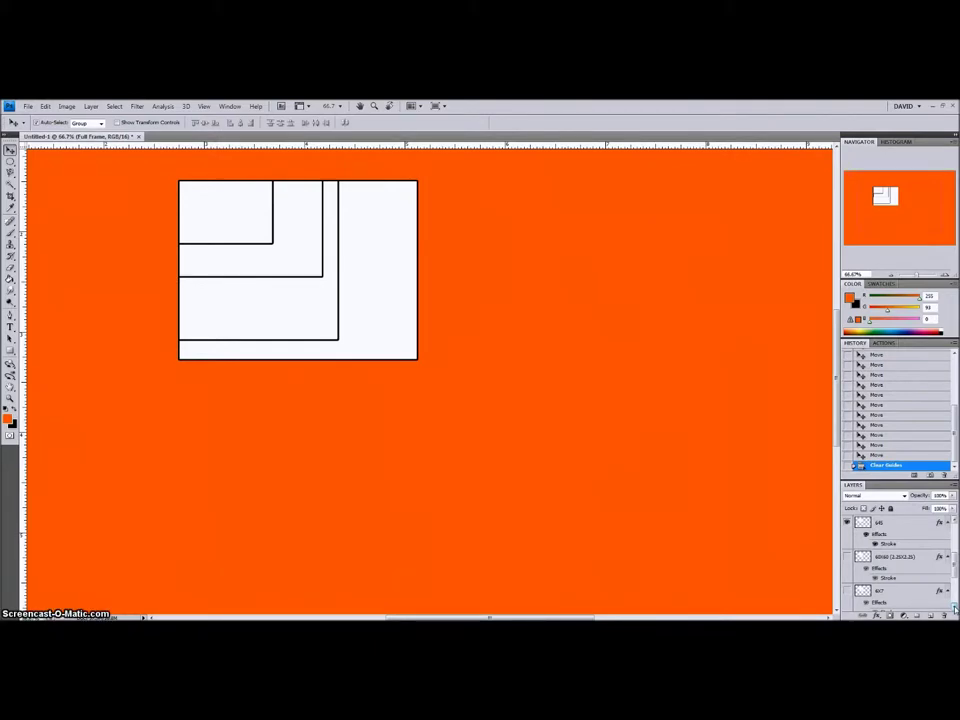
{"action": "left_click", "coordinate": [846, 557]}
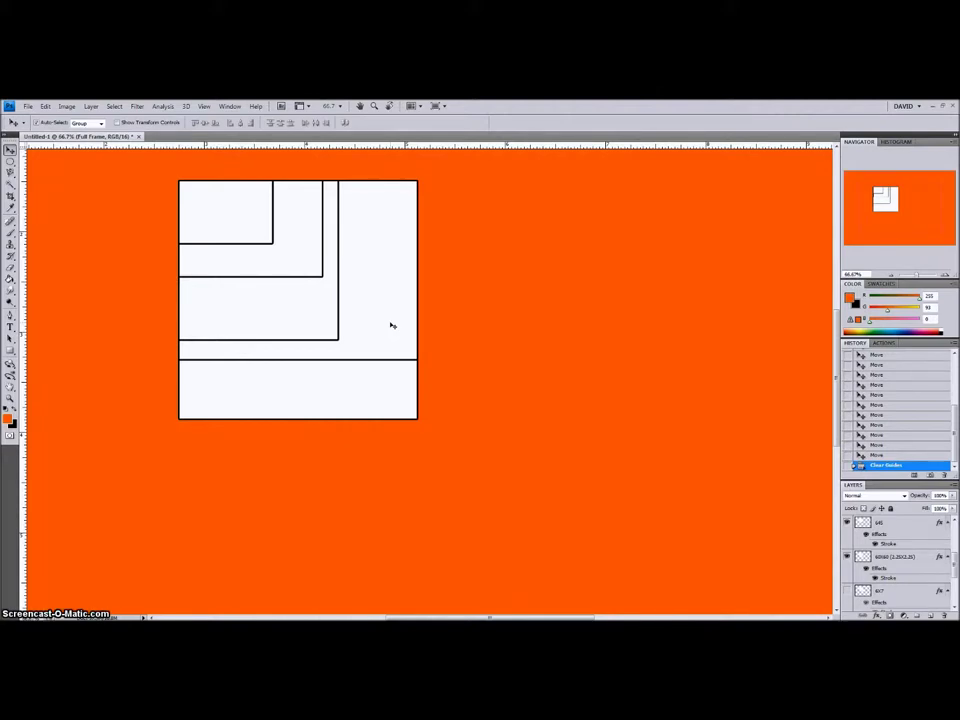
{"action": "left_click", "coordinate": [396, 339]}
{"action": "mouse_move", "coordinate": [398, 341]}
{"action": "left_mouse_down"}
{"action": "mouse_move", "coordinate": [392, 347]}
{"action": "mouse_move", "coordinate": [390, 264]}
{"action": "mouse_move", "coordinate": [398, 401]}
{"action": "left_mouse_up"}
{"action": "left_click", "coordinate": [846, 592]}
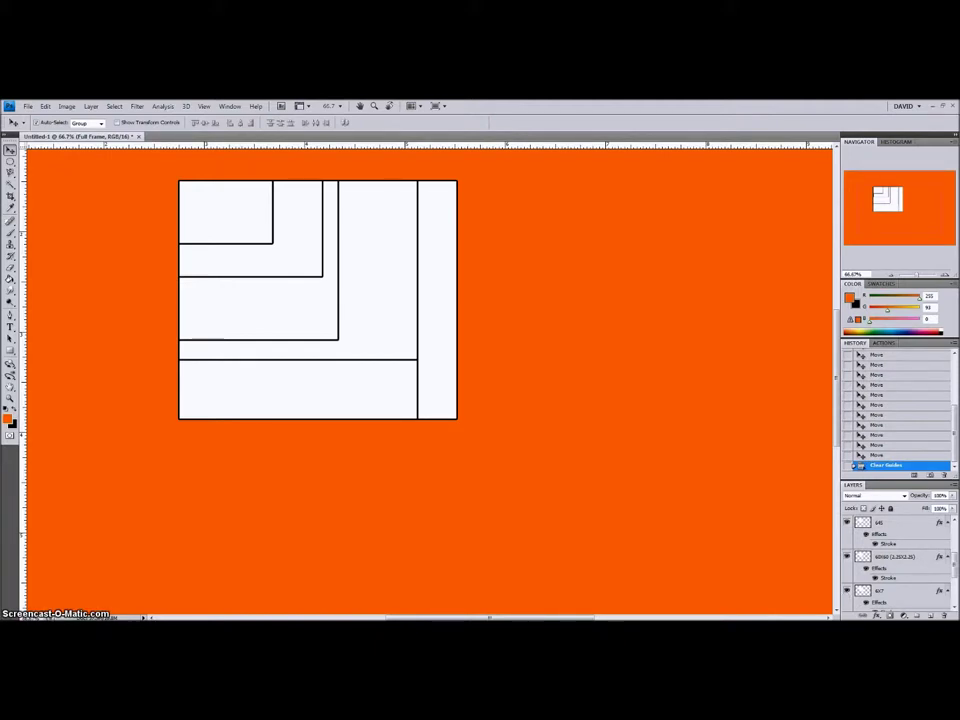
- Make the 6X9 layer visible
{"action": "left_click", "coordinate": [954, 604]}
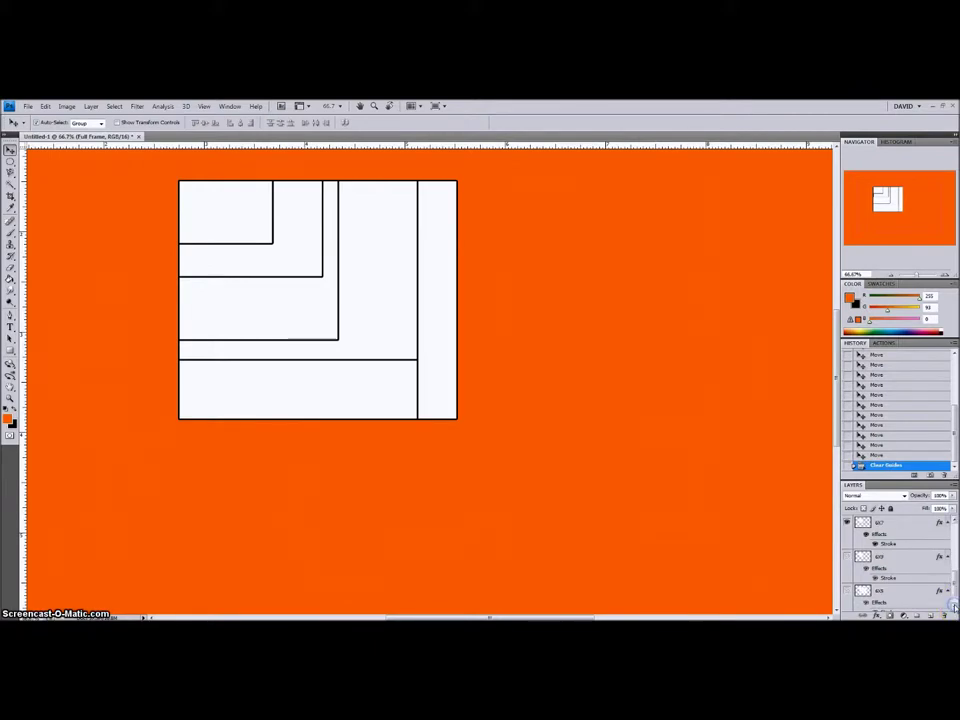
{"action": "left_click", "coordinate": [953, 603]}
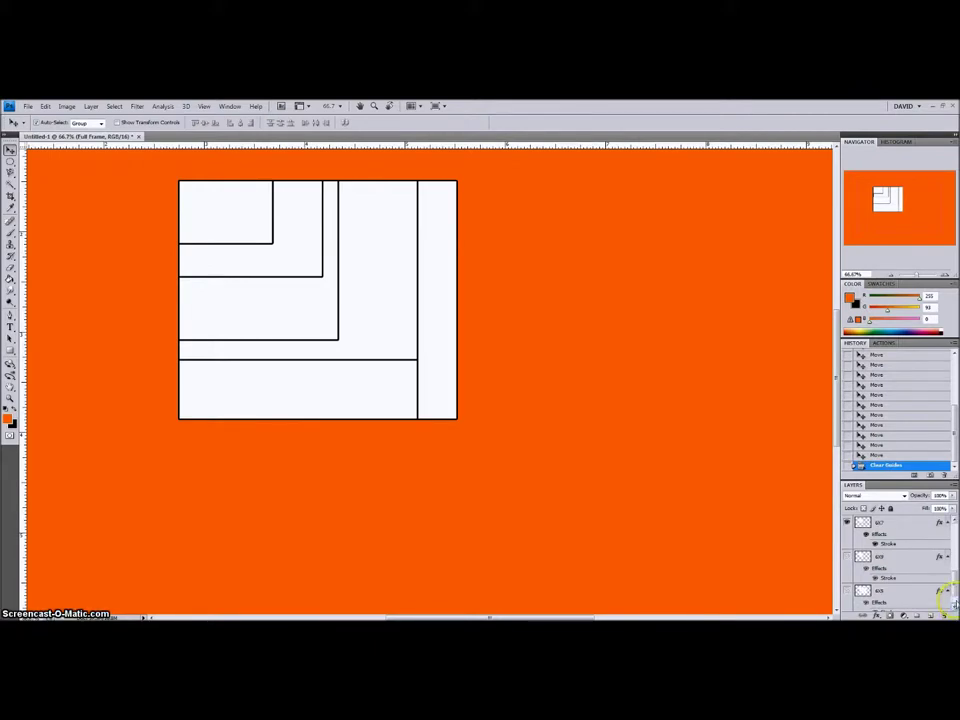
{"action": "left_click", "coordinate": [847, 557]}
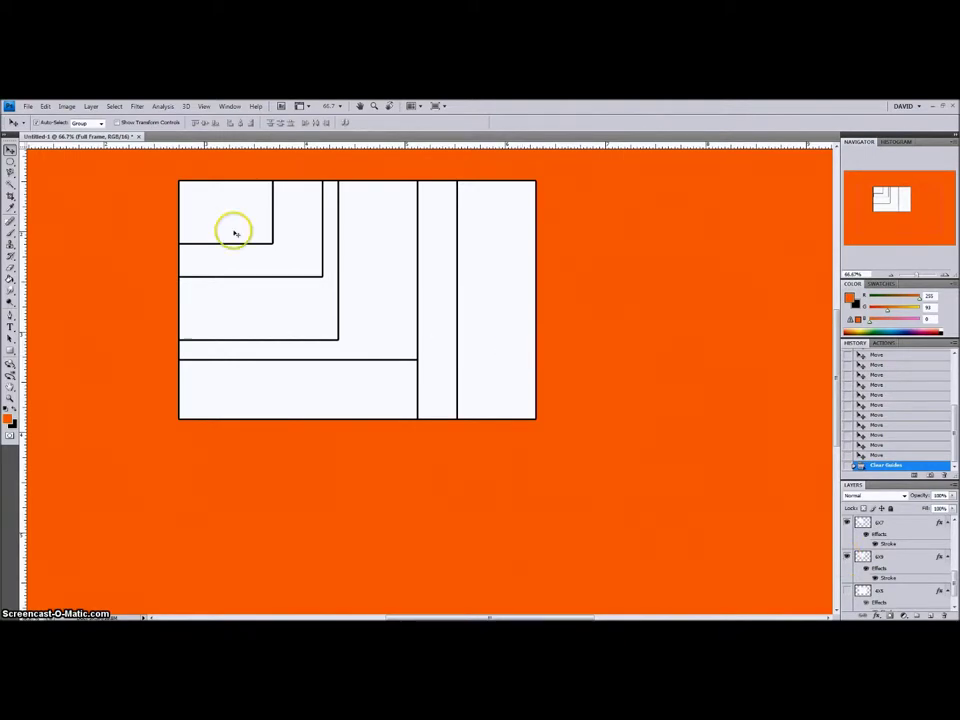
- Try enlarging the Full Frame rectangle with Free Transform to the size of the 6X9 frame, and discard the transformation
{"action": "left_click", "coordinate": [307, 274]}
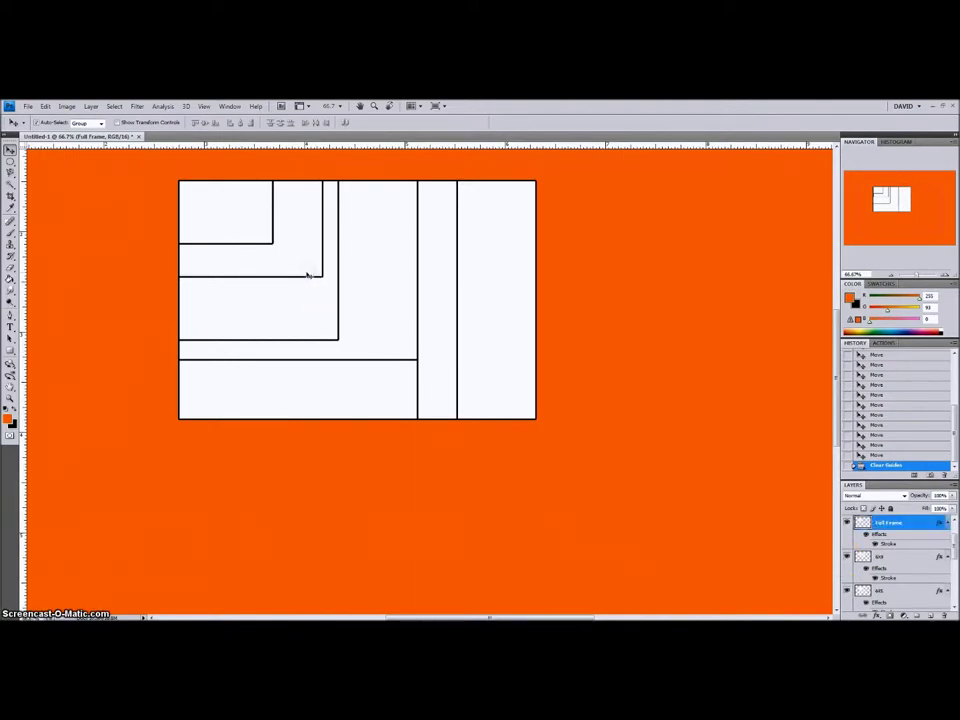
{"action": "left_click", "coordinate": [45, 107]}
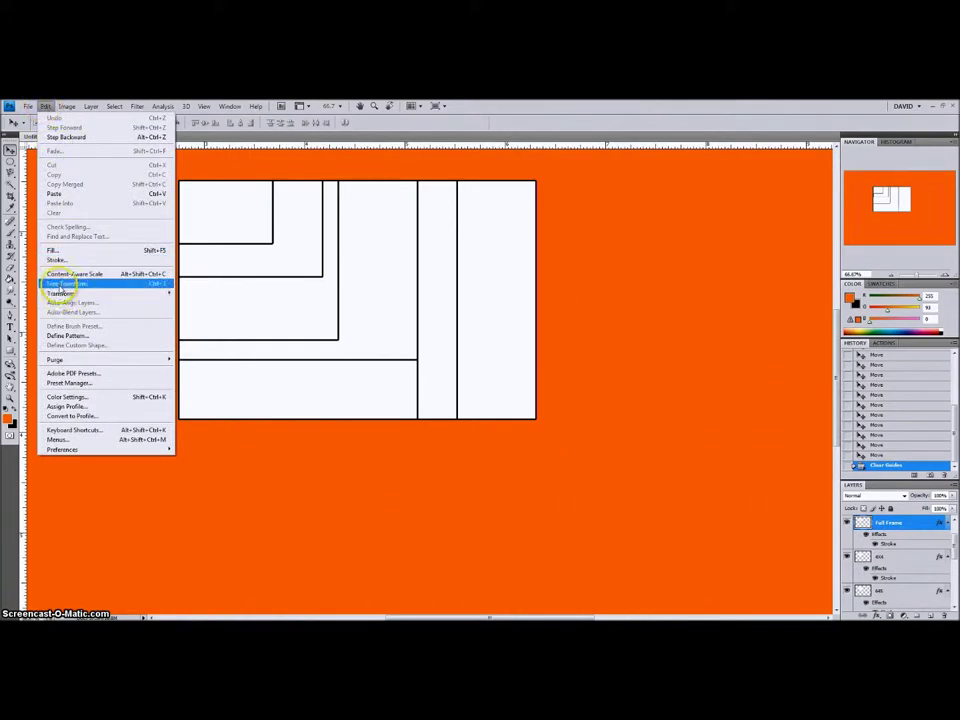
{"action": "left_click", "coordinate": [60, 283]}
{"action": "left_click_drag", "start_coordinate": [324, 276], "coordinate": [418, 330]}
{"action": "left_click_drag", "start_coordinate": [515, 405], "coordinate": [536, 412]}
{"action": "left_click", "coordinate": [10, 148]}
{"action": "left_click", "coordinate": [540, 299]}
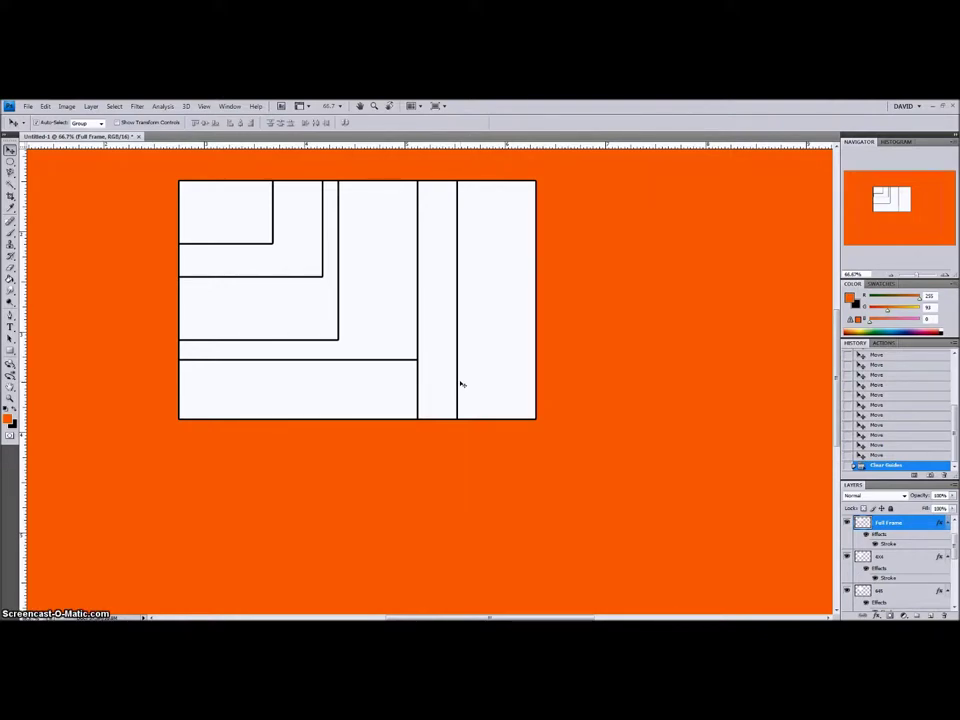
- Make the 4X5 layer just above the background visible
{"action": "left_click", "coordinate": [488, 392]}
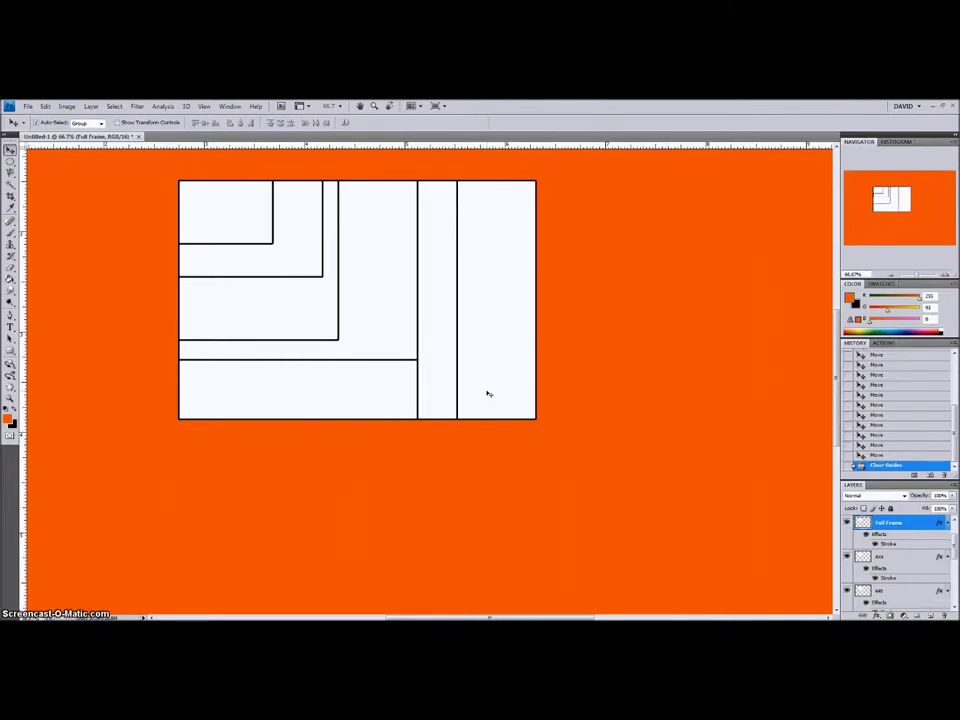
{"action": "left_click", "coordinate": [945, 575]}
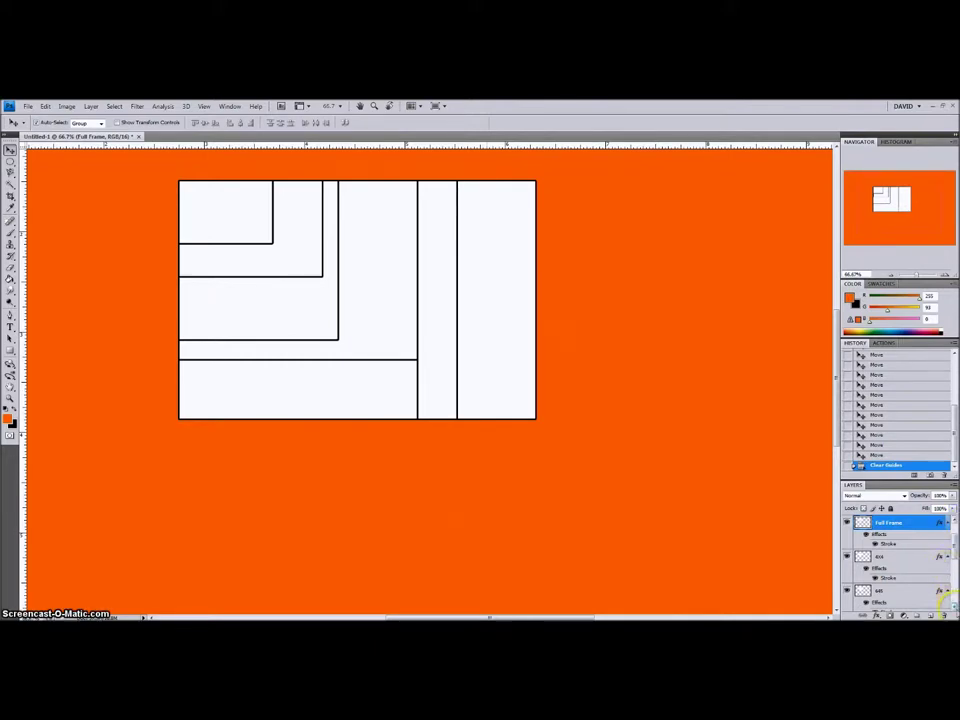
{"action": "scroll", "coordinate": [950, 590], "scroll_direction": "down", "scroll_amount": 2}
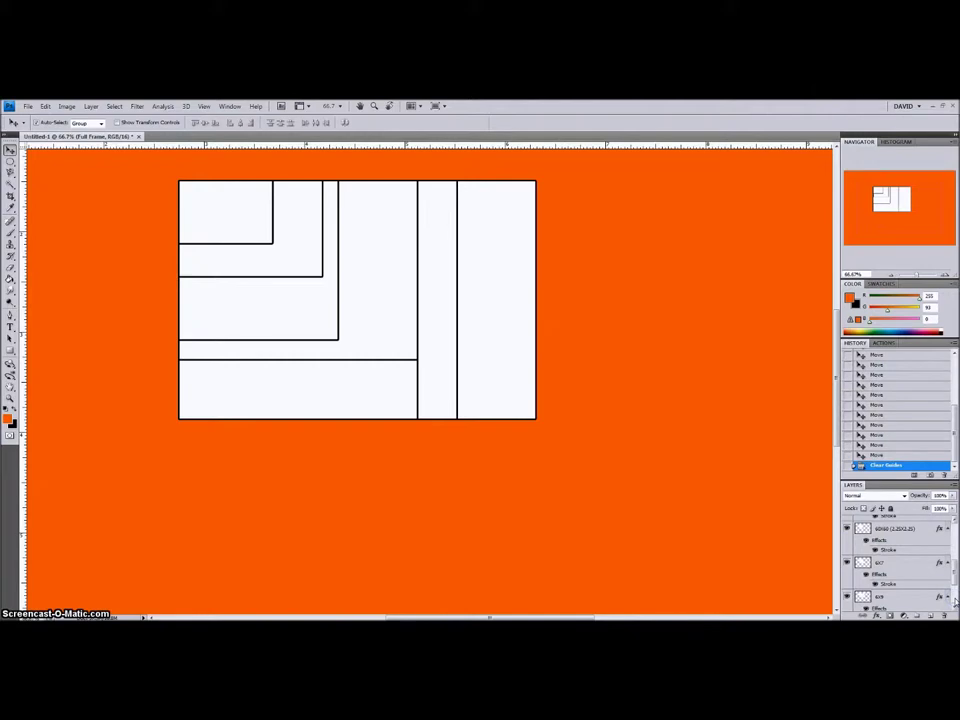
{"action": "scroll", "coordinate": [954, 601], "scroll_direction": "down", "scroll_amount": 2}
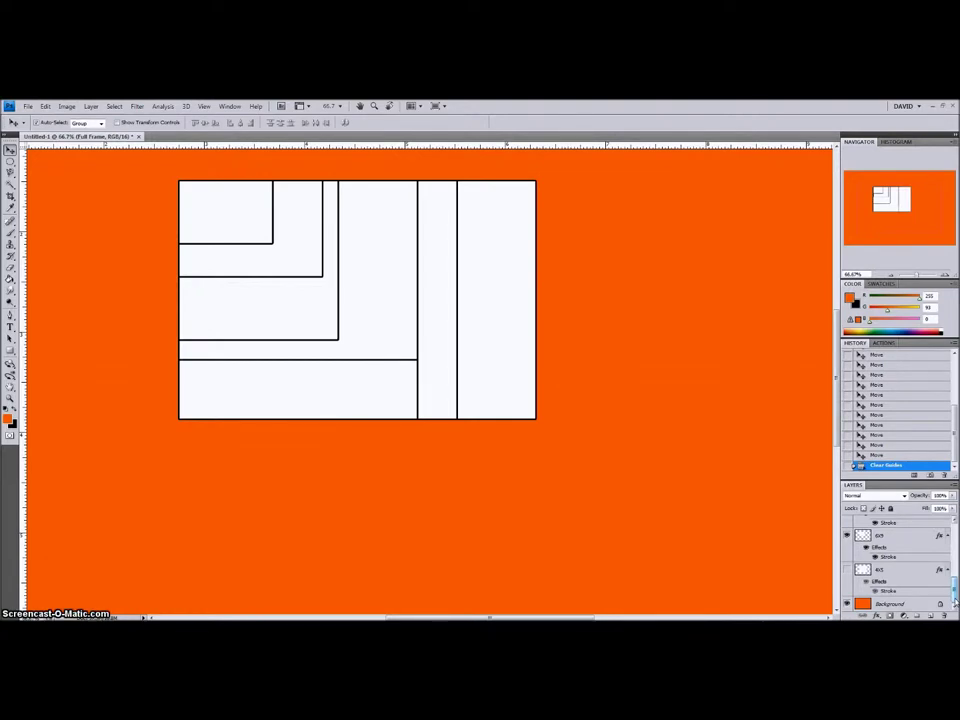
{"action": "left_click", "coordinate": [848, 568]}
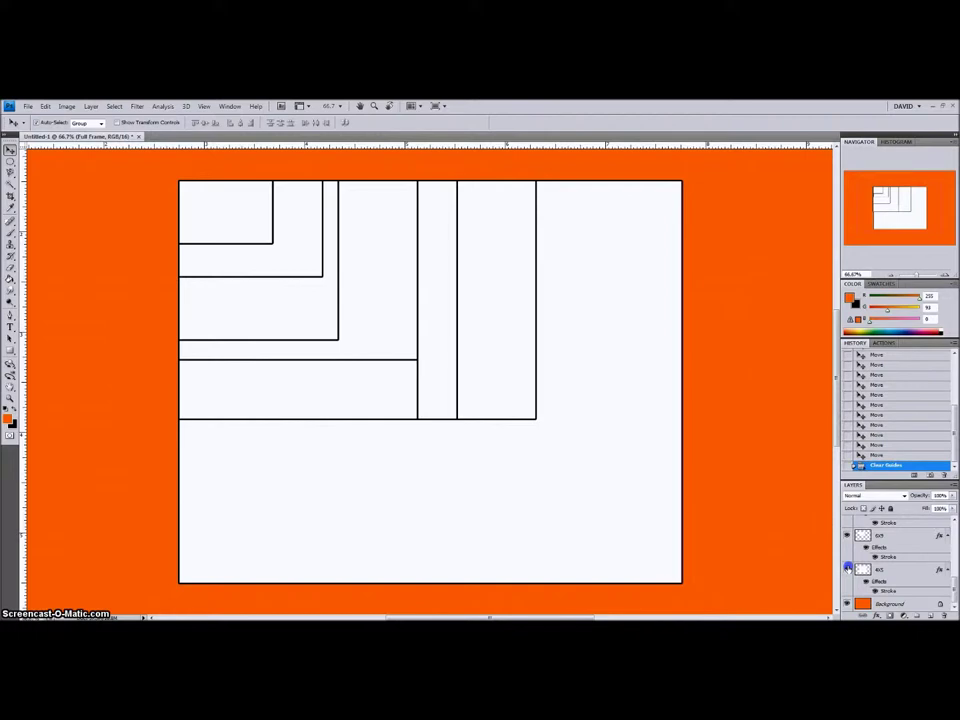
- Open the Calculator on top of the film format comparison
{"action": "key", "text": "XF86Calculator"}
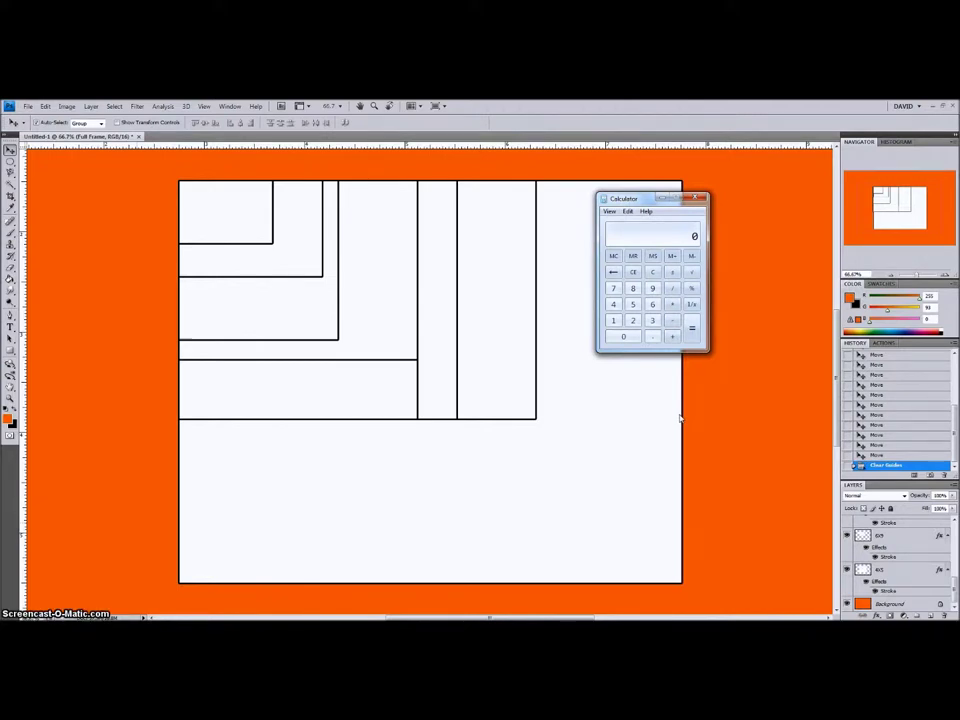
{"action": "left_click", "coordinate": [272, 197]}
{"action": "left_click", "coordinate": [247, 226]}
{"action": "left_click", "coordinate": [456, 210]}
{"action": "left_click", "coordinate": [492, 214]}
{"action": "left_click", "coordinate": [283, 225]}
{"action": "left_click_drag", "start_coordinate": [549, 506], "coordinate": [599, 480]}
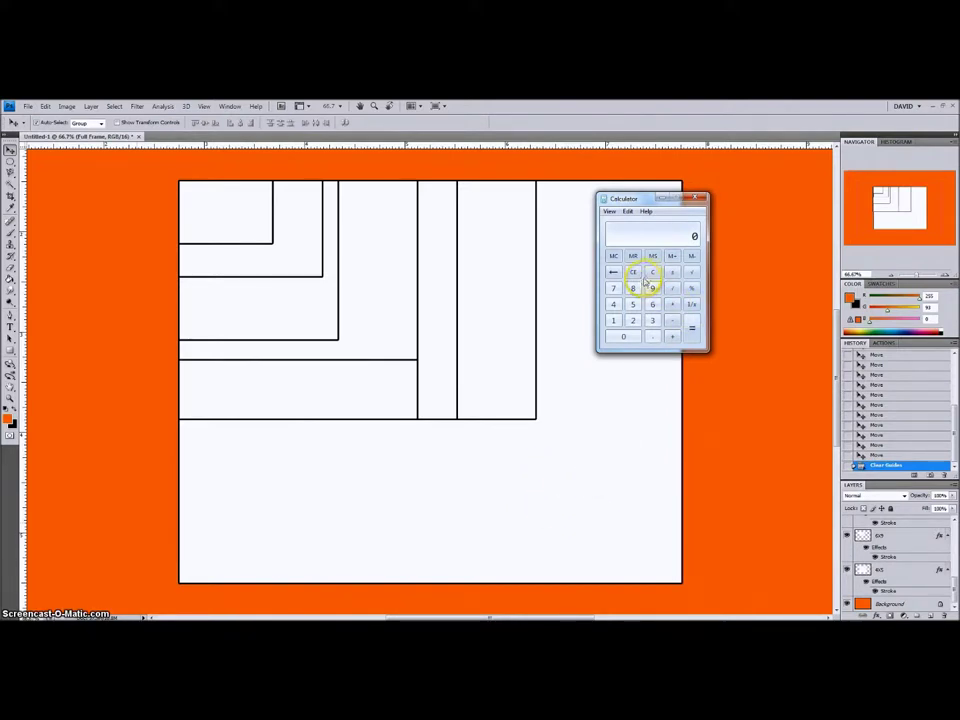
- Enter 15.6 in the Calculator and clear the entry
{"action": "left_click", "coordinate": [614, 320]}
{"action": "left_click", "coordinate": [633, 306]}
{"action": "type", "text": ".6"}
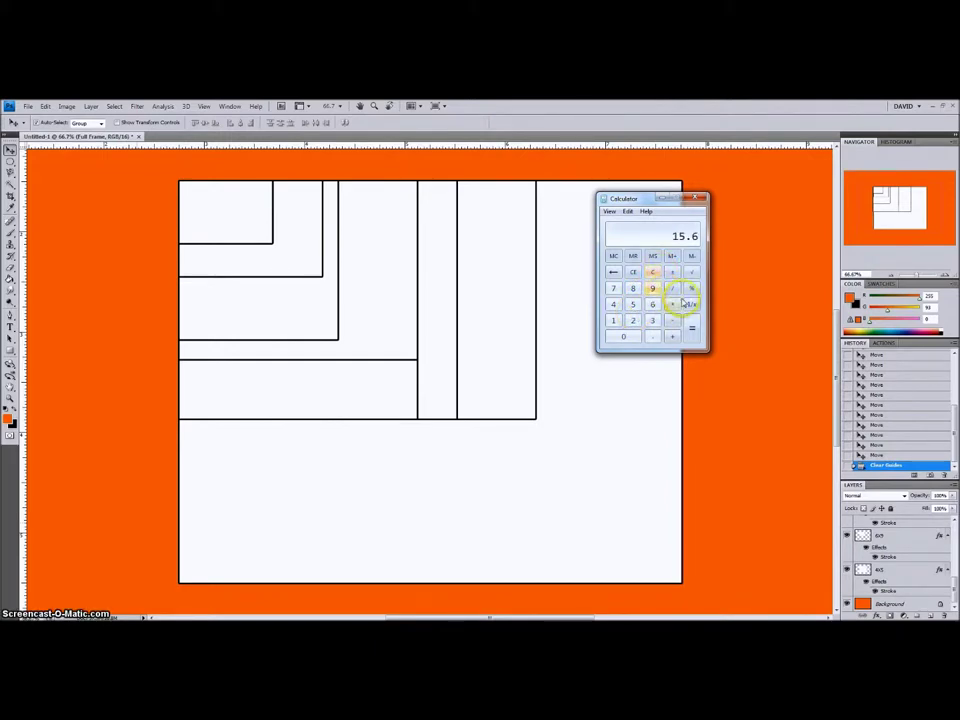
{"action": "left_click", "coordinate": [653, 273]}
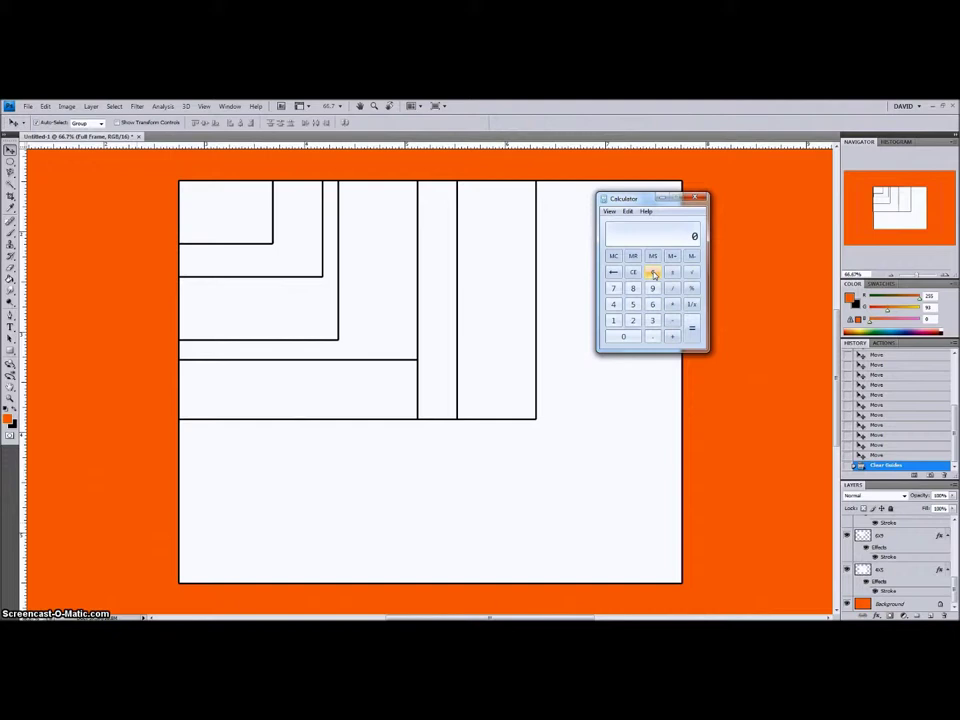
- Calculate 1560 times 2340 in the Calculator for the APS-C frame
{"action": "type", "text": "15"}
{"action": "type", "text": "60"}
{"action": "type", "text": "/"}
{"action": "type", "text": "2340"}
{"action": "key", "text": "Return"}
- Clear the previous result and calculate 2400 times 3600 for the Full Frame format
{"action": "left_click", "coordinate": [653, 273]}
{"action": "type", "text": "2400"}
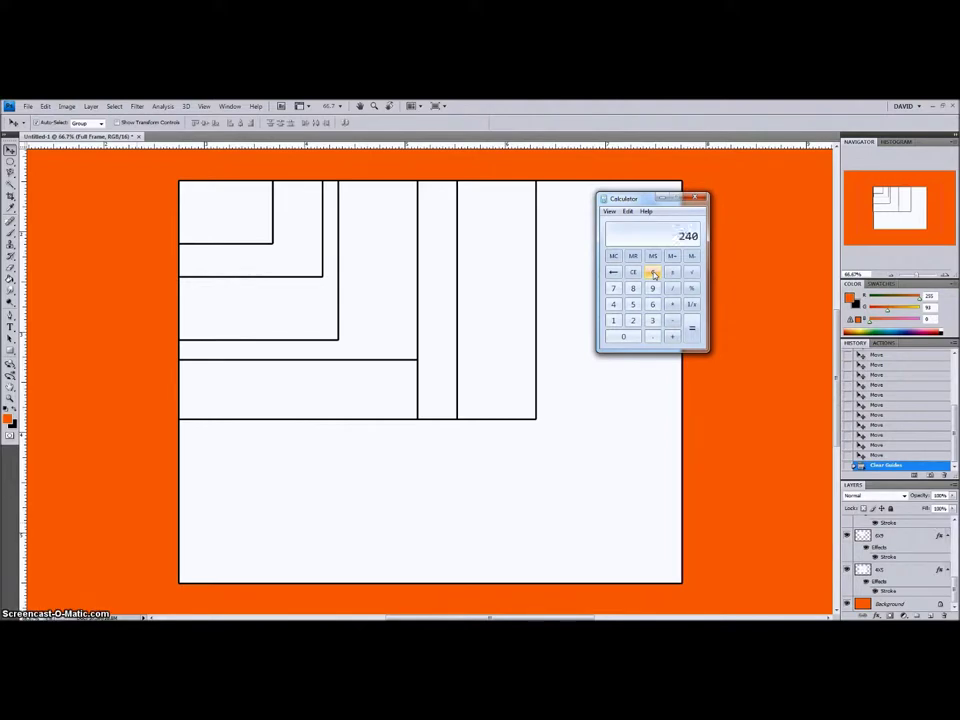
{"action": "key", "text": "asterisk"}
{"action": "type", "text": "3600"}
{"action": "key", "text": "Return"}
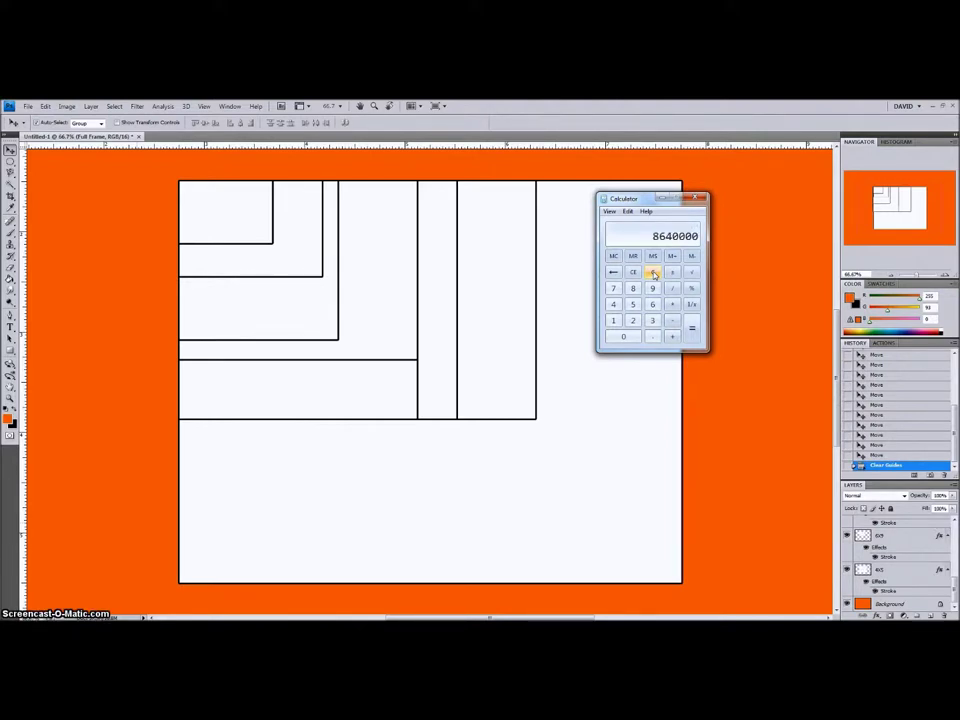
- Clear the previous result and calculate 4000 times 4000
{"action": "left_click", "coordinate": [653, 273]}
{"action": "type", "text": "4000"}
{"action": "key", "text": "asterisk"}
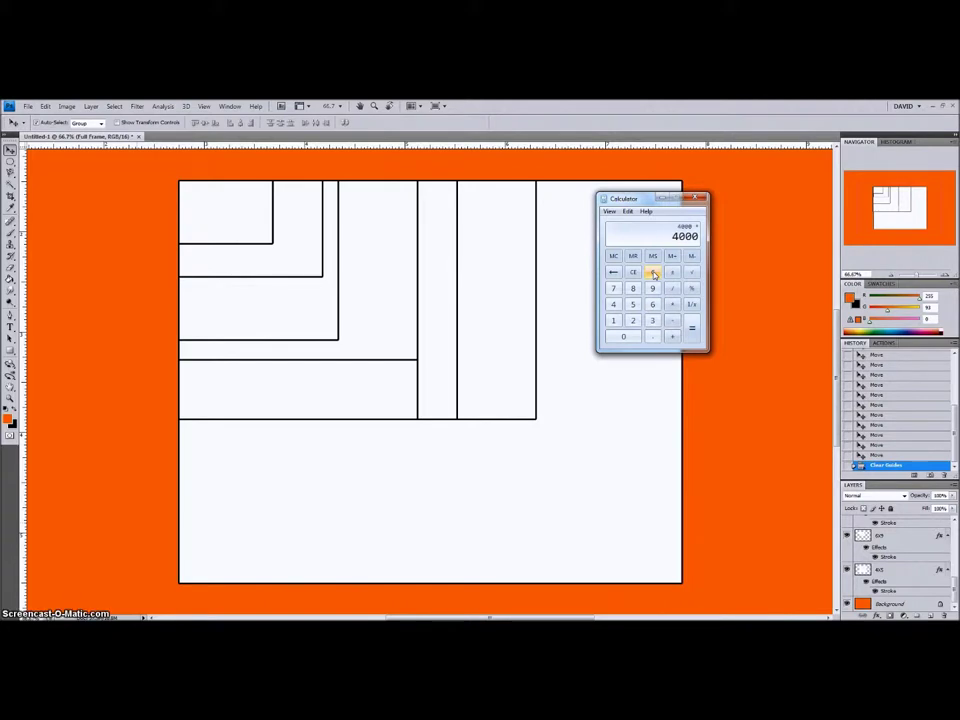
{"action": "key", "text": "Return"}
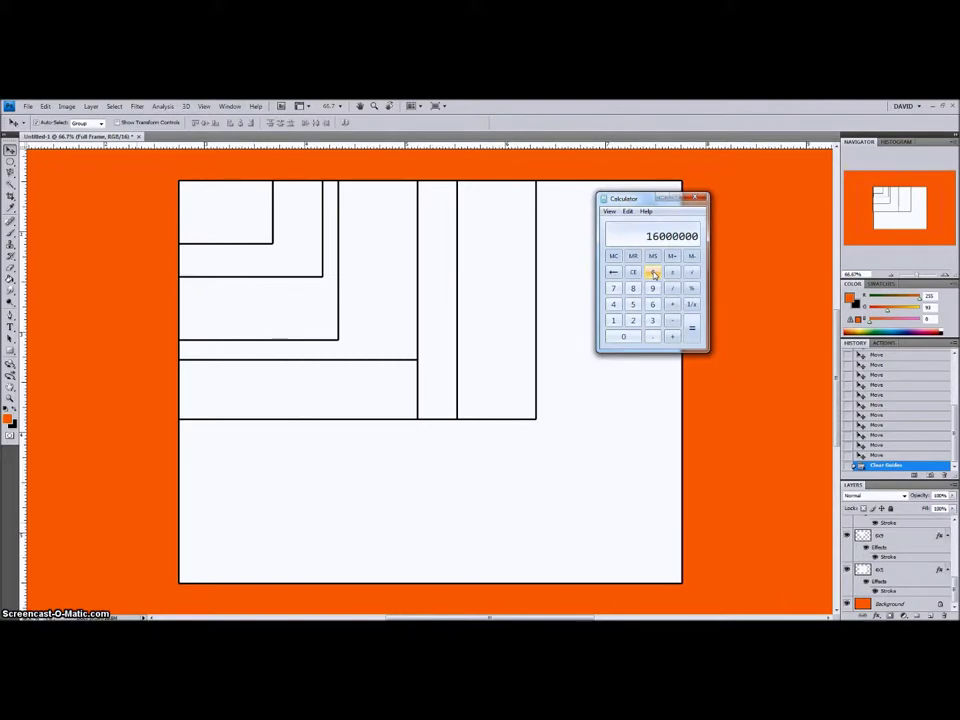
- Calculate 6000 times 4500 and 6000 times 6000 for the next two medium formats, clearing the Calculator before each
{"action": "left_click", "coordinate": [653, 273]}
{"action": "type", "text": "60"}
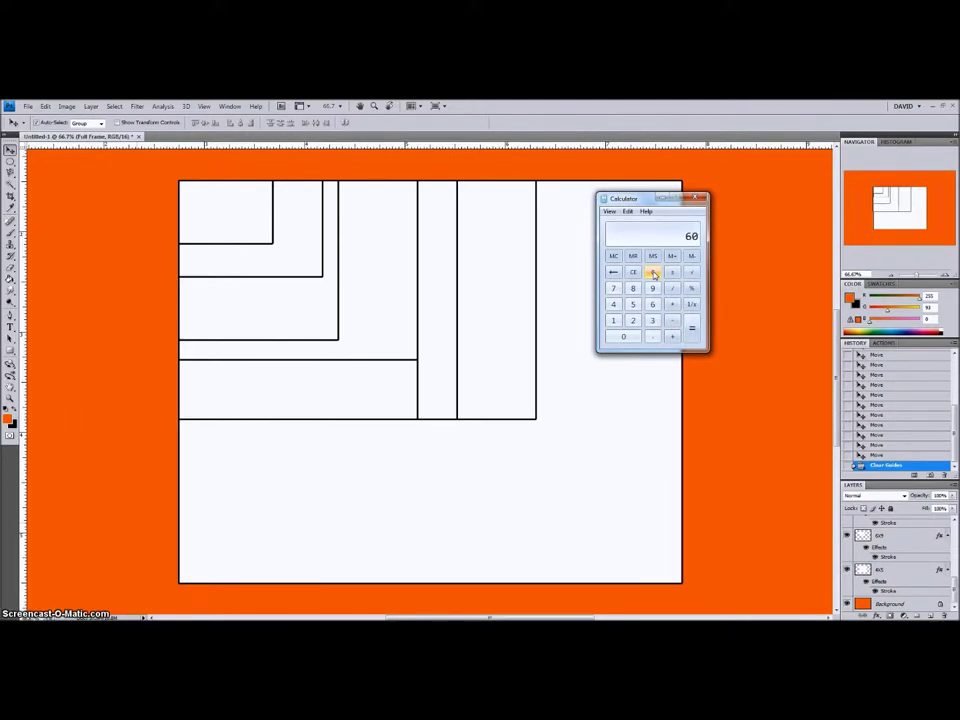
{"action": "type", "text": "00/4500"}
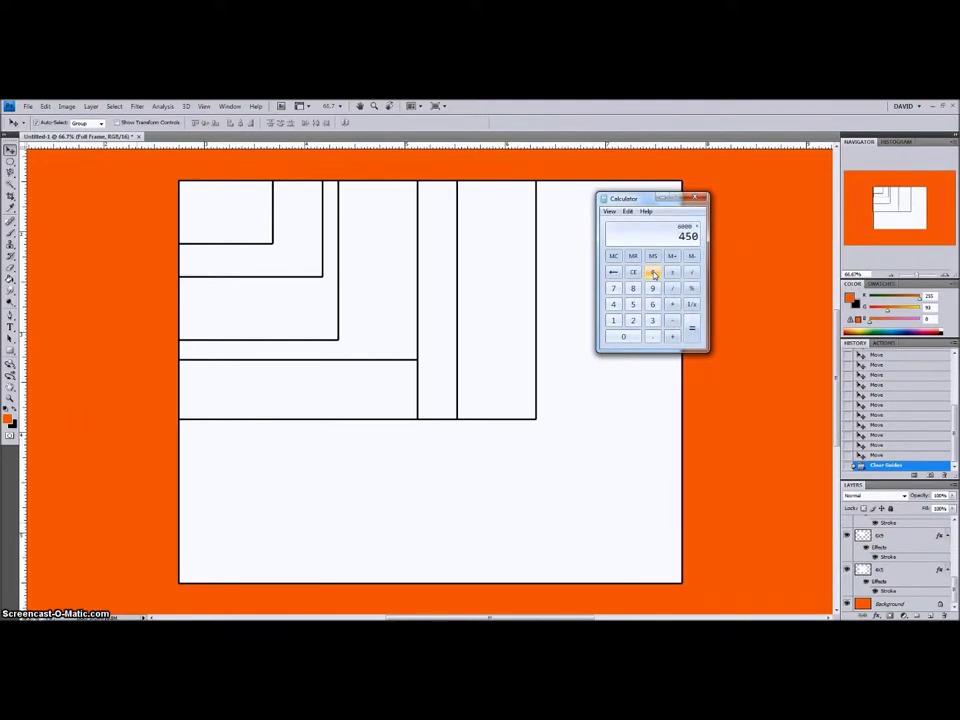
{"action": "key", "text": "Return"}
{"action": "left_click", "coordinate": [654, 274]}
{"action": "type", "text": "6000 *"}
{"action": "key", "text": "Return"}
- Calculate 6000 times 7000 and 6000 times 9000 for the 6X7 and 6X9 formats, clearing the Calculator before each
{"action": "left_click", "coordinate": [654, 274]}
{"action": "type", "text": "6000/700"}
{"action": "type", "text": "0"}
{"action": "key", "text": "Return"}
{"action": "left_click", "coordinate": [654, 274]}
{"action": "type", "text": "6000*9000"}
{"action": "key", "text": "Return"}
- Clear the result, multiply the 4X5 frame's shorter side by 12700, and close the Calculator
{"action": "left_click", "coordinate": [654, 274]}
{"action": "type", "text": "101600 / 12700"}
{"action": "key", "text": "Return"}
{"action": "left_click", "coordinate": [700, 198]}
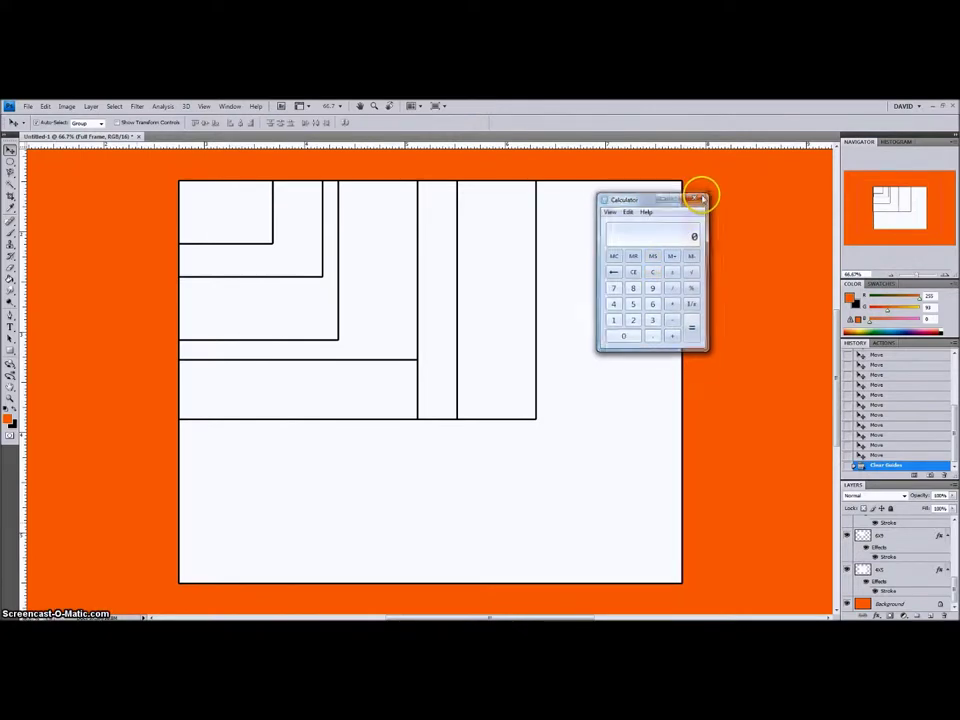